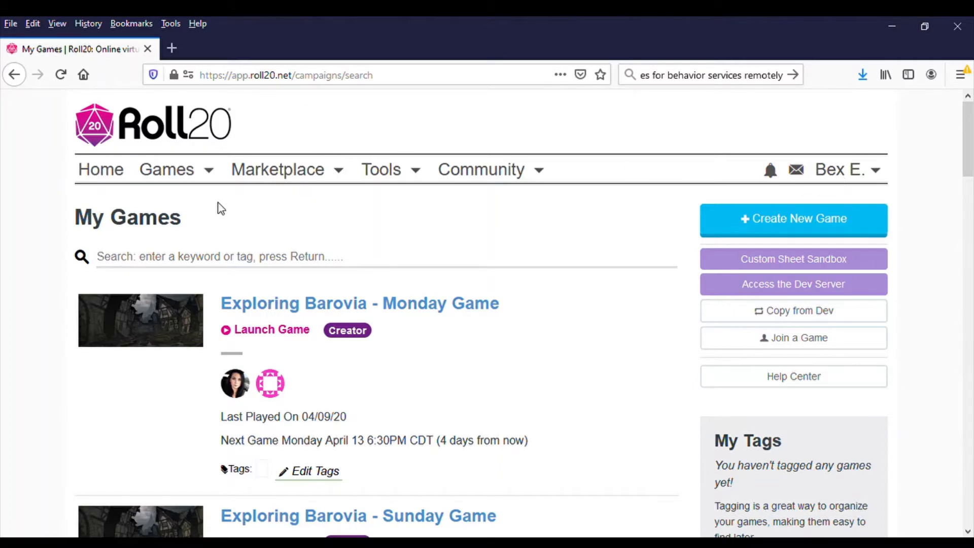
# - Launch the "Exploring Barovia - Monday Game" from the list of games
pyautogui.scroll(-1, 437, 272)
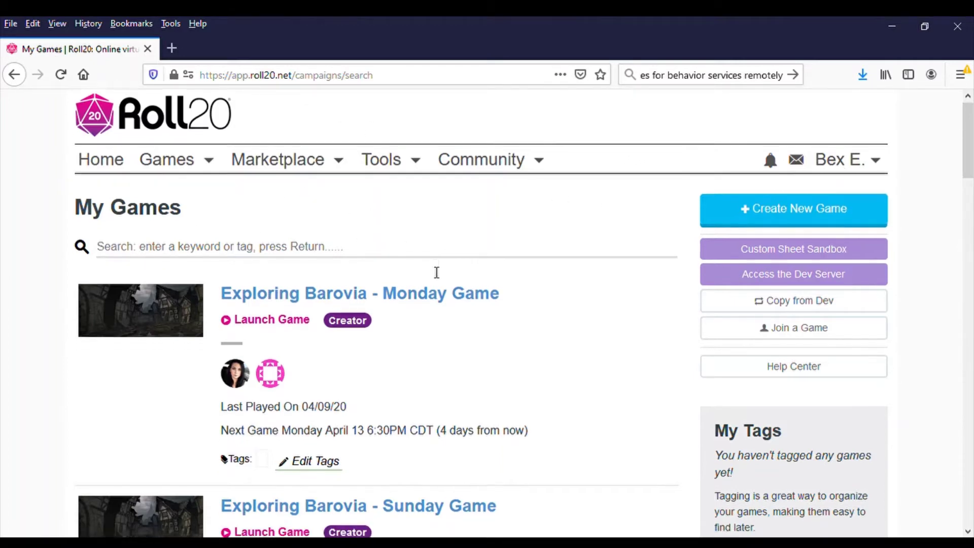
pyautogui.scroll(-2, 436, 273)
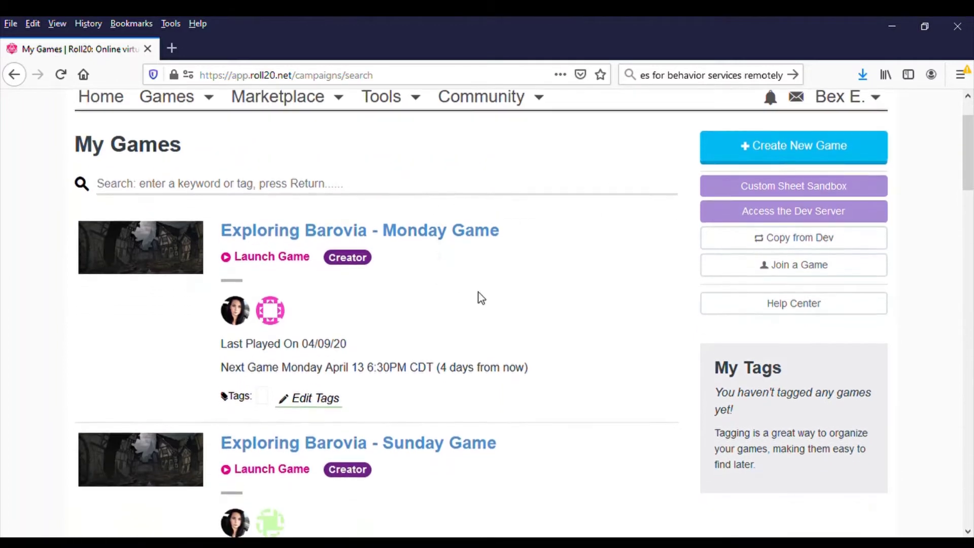
pyautogui.click(274, 257)
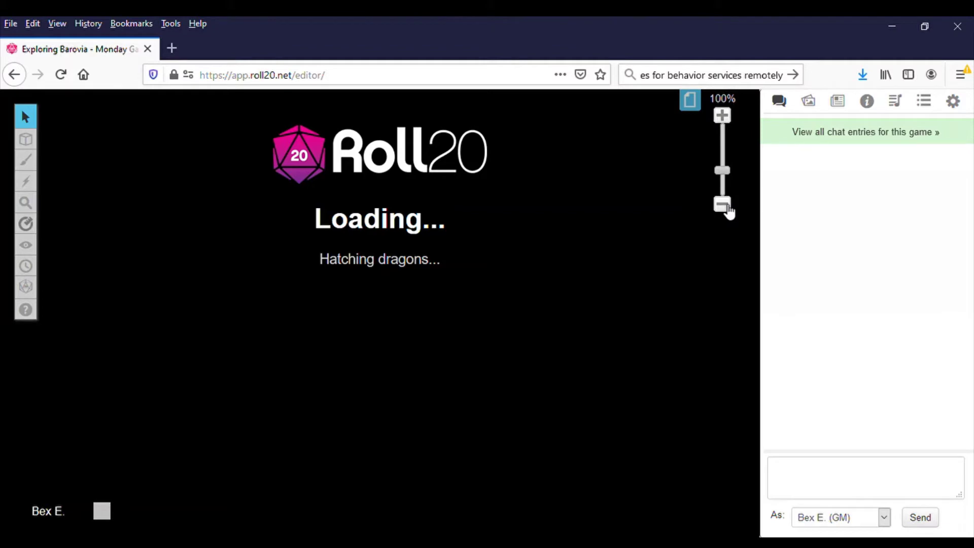
# - Zoom the Barovia landing map out to 60% and pan across it to view the full scene
pyautogui.click(722, 205)
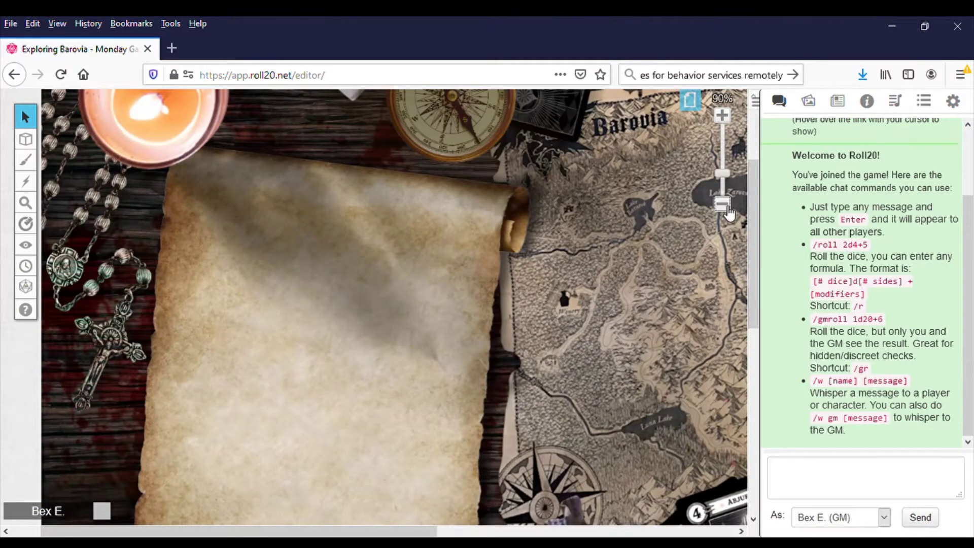
pyautogui.click(727, 208)
pyautogui.click(725, 206)
pyautogui.click(726, 206)
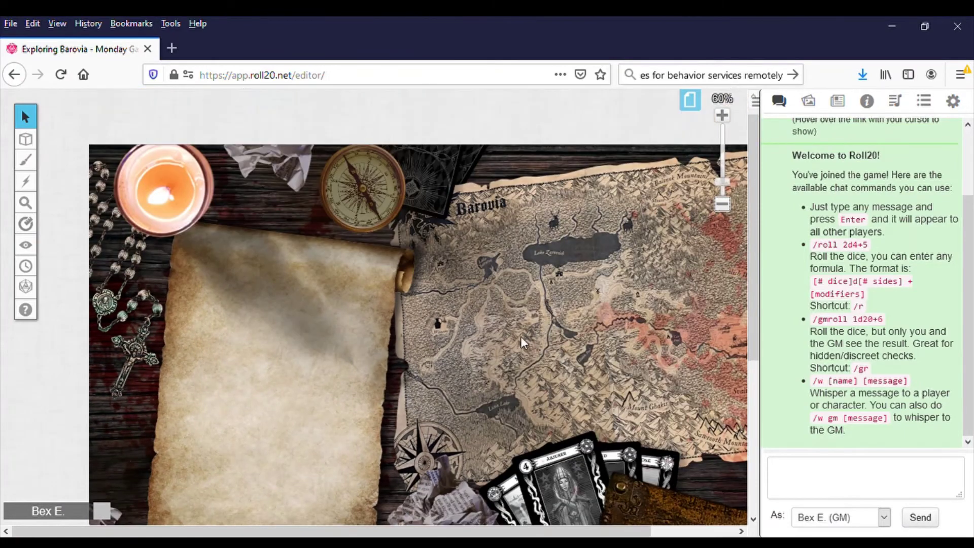
pyautogui.scroll(-2, 503, 311)
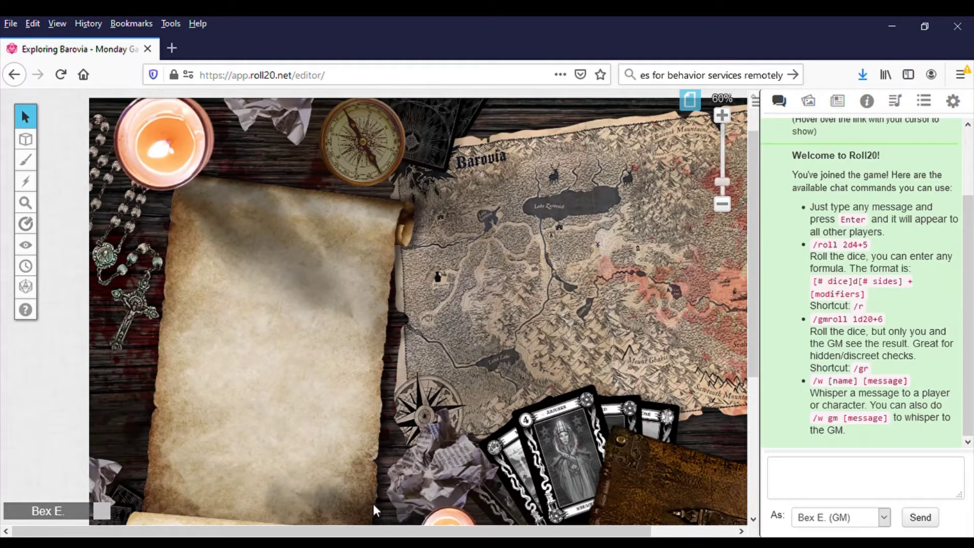
pyautogui.moveTo(391, 535); pyautogui.dragTo(494, 494)
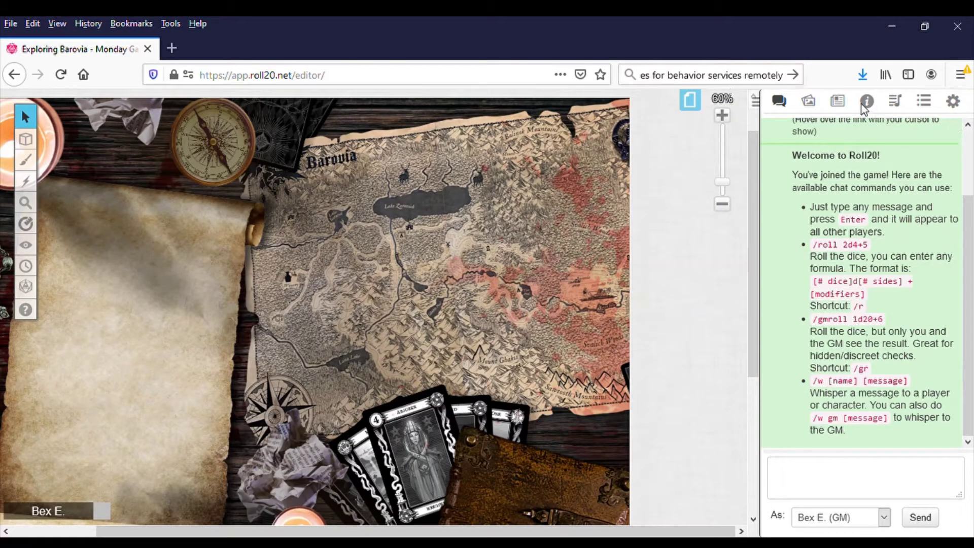
# - Open the game's settings and save the shortened out-of-character display name
pyautogui.click(961, 104)
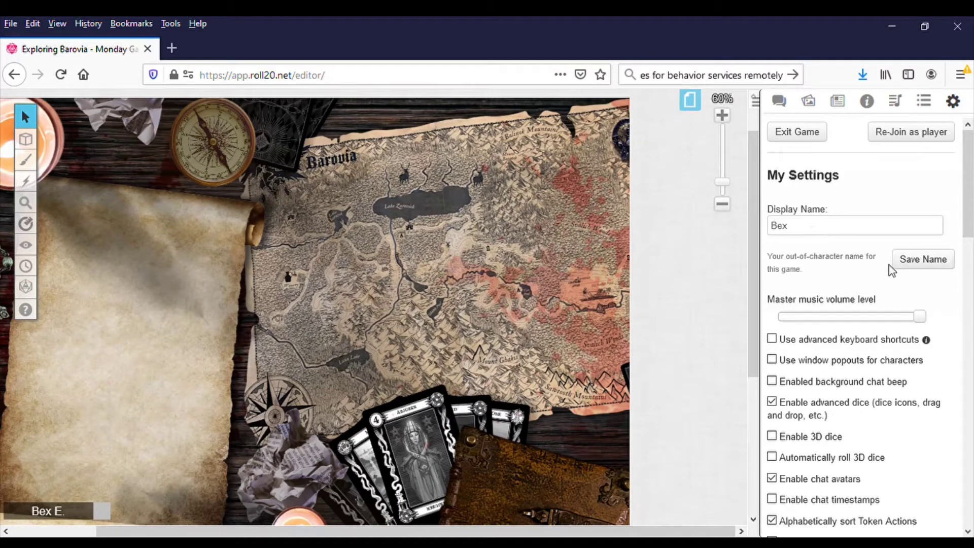
pyautogui.click(911, 255)
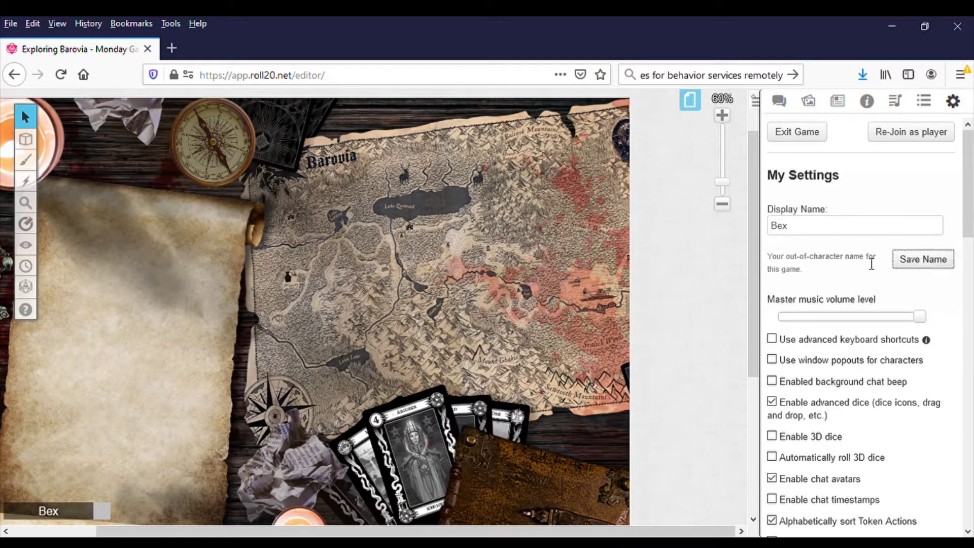
# - Set the Chat Tech in the video and audio chat options to None (no video/audio)
pyautogui.scroll(-4, 863, 284)
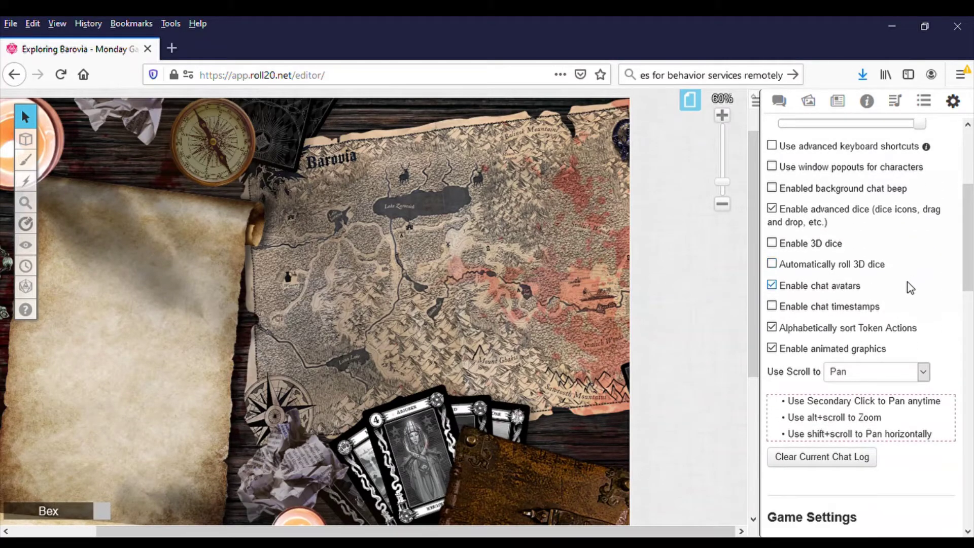
pyautogui.scroll(-5, 912, 282)
pyautogui.scroll(-8, 912, 289)
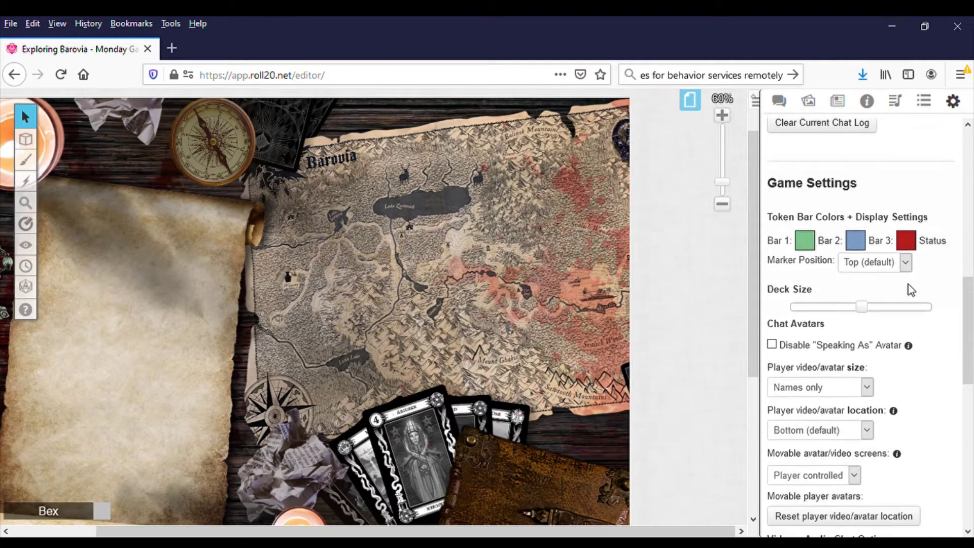
pyautogui.scroll(-3, 918, 290)
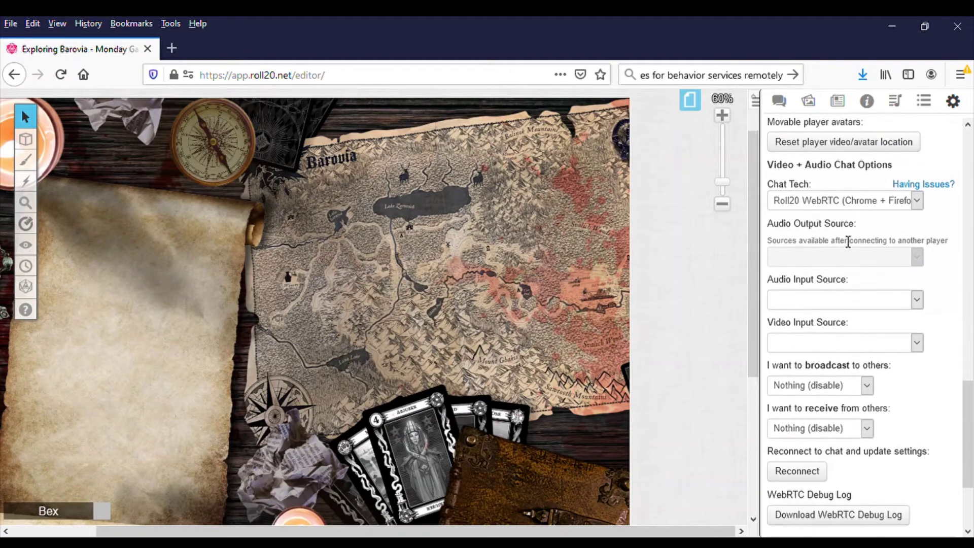
pyautogui.click(918, 203)
pyautogui.click(818, 252)
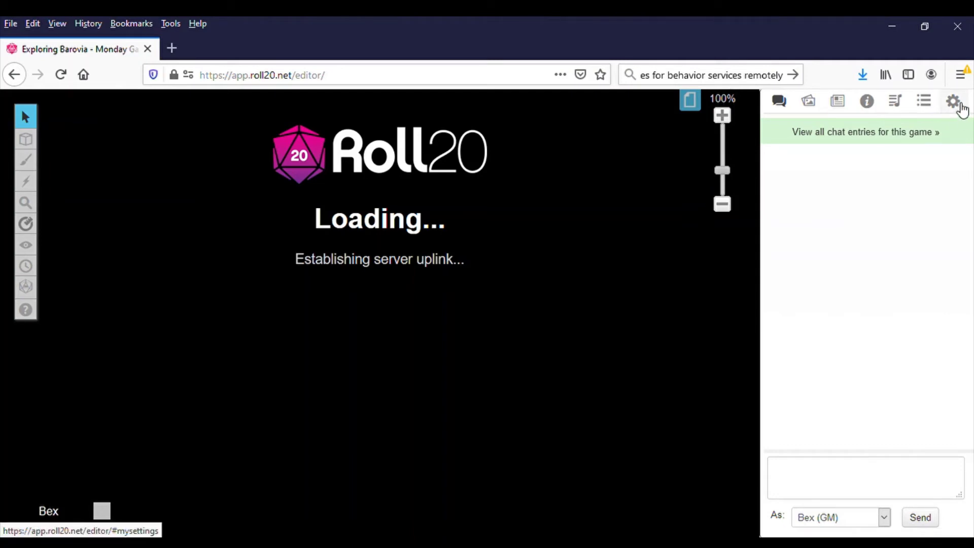
# - Try the Large player avatar size in the game settings and restore it to Names only
pyautogui.click(961, 107)
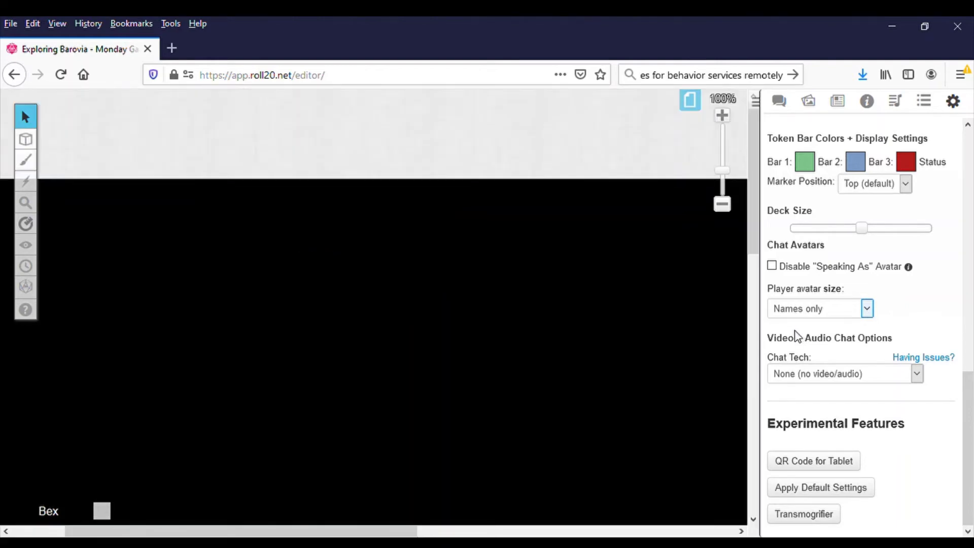
pyautogui.press('Up')
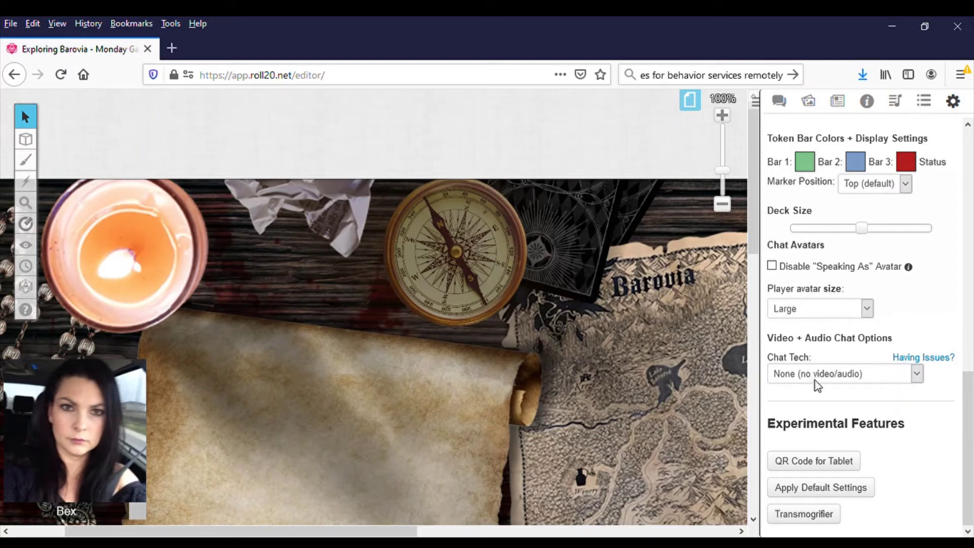
pyautogui.press('Down')
# - Open the third player's character entry from the journal and view its Character Sheet
pyautogui.scroll(-5, 380, 326)
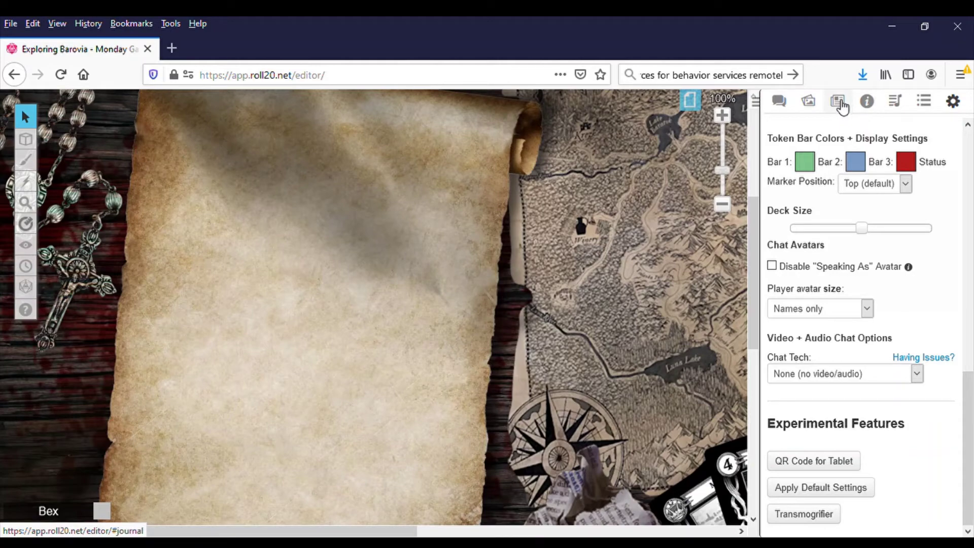
pyautogui.click(838, 102)
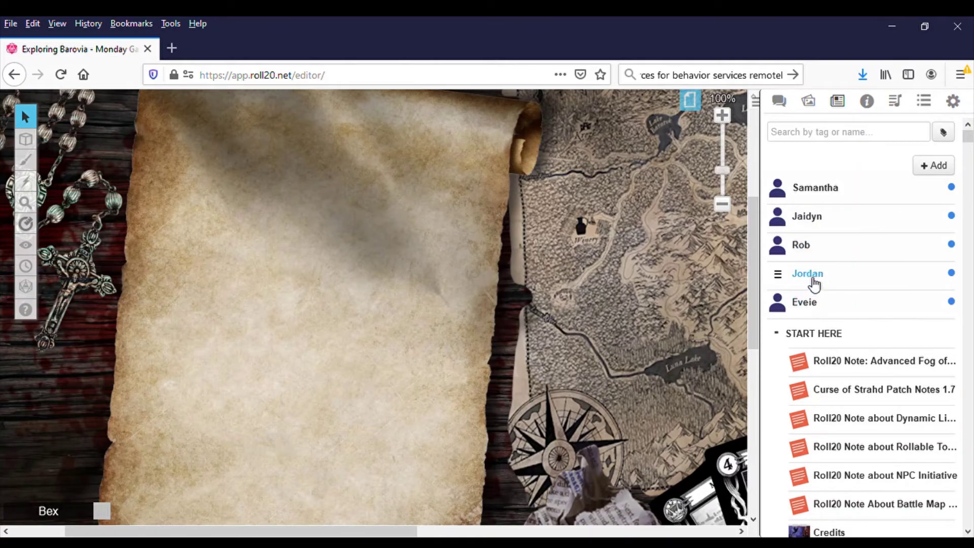
pyautogui.click(813, 278)
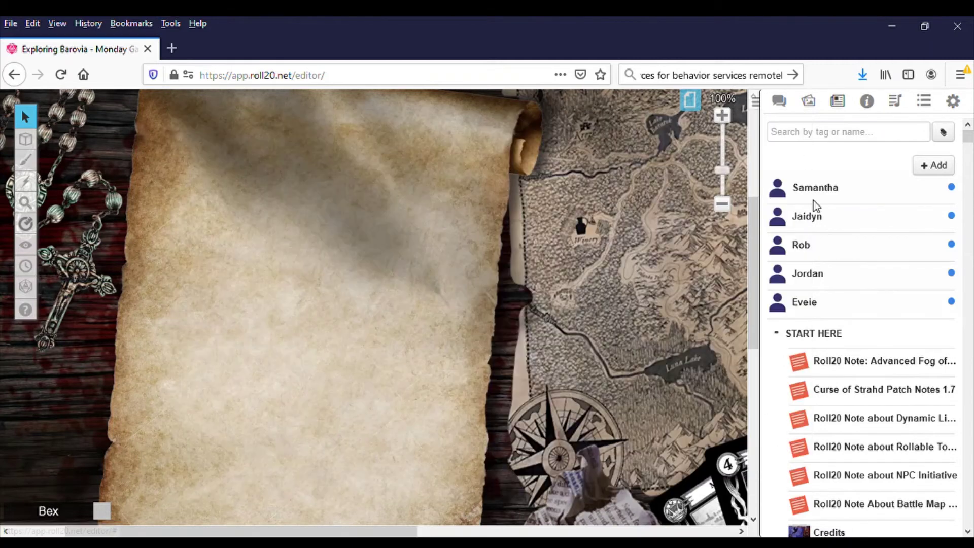
pyautogui.doubleClick(815, 254)
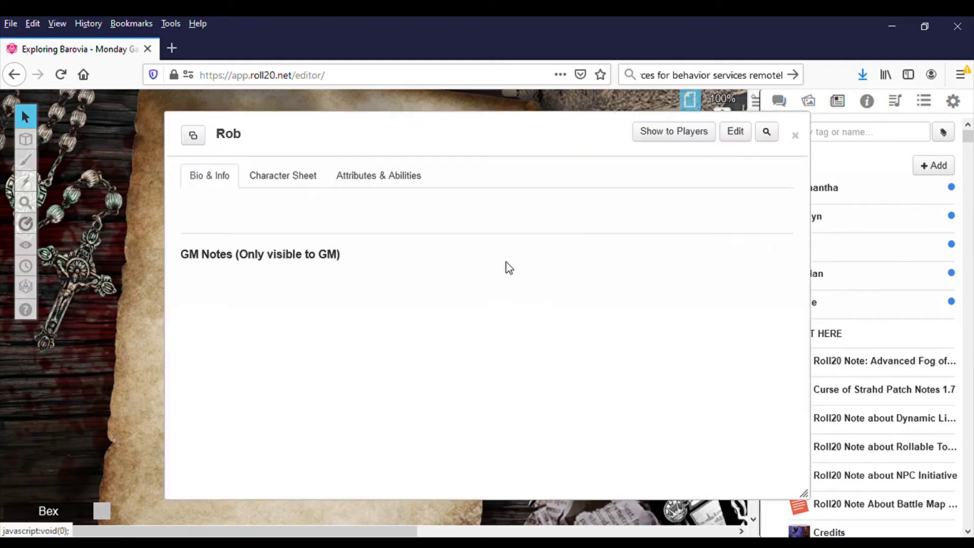
pyautogui.click(290, 184)
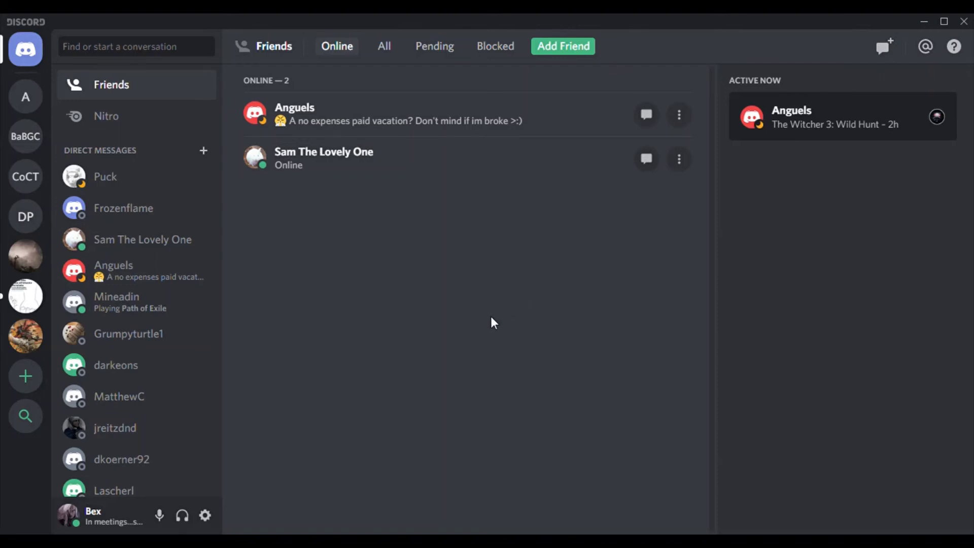
# - Join the General Voice Channel of the Exploring Barovia server in Discord, muting and unmuting the microphone once
pyautogui.click(31, 54)
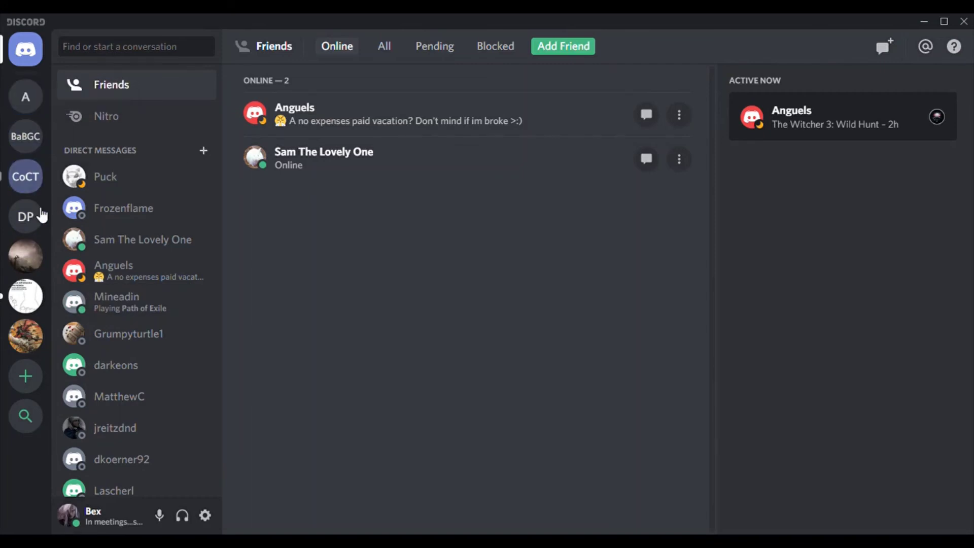
pyautogui.click(26, 258)
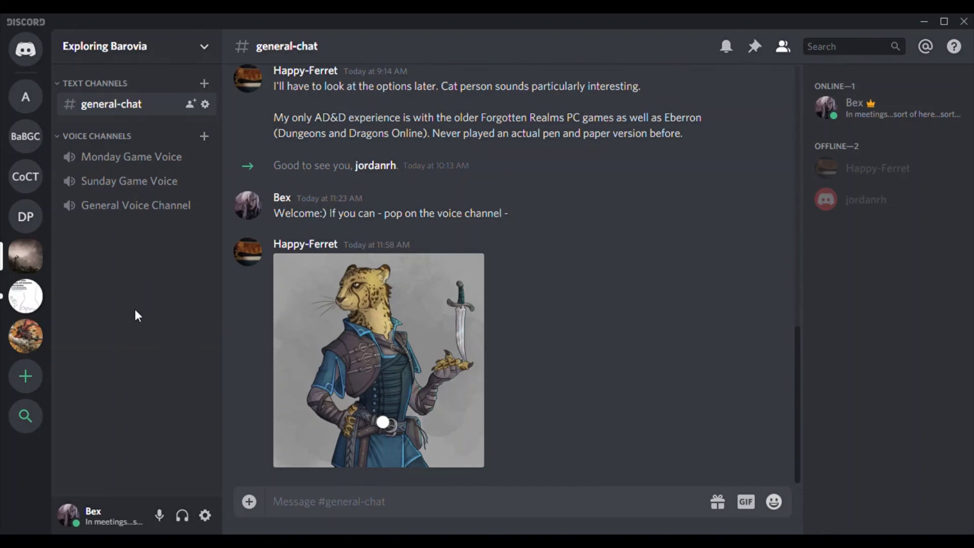
pyautogui.click(138, 209)
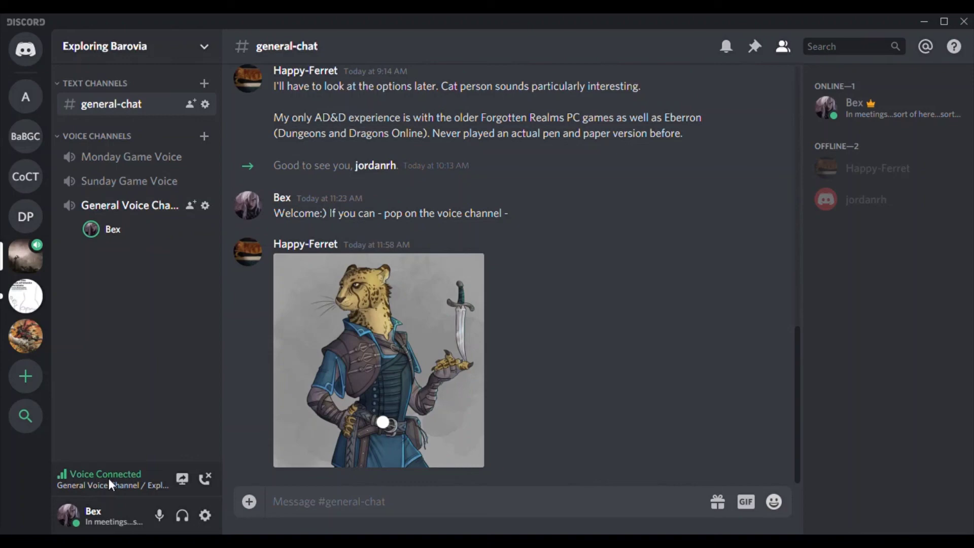
pyautogui.click(161, 516)
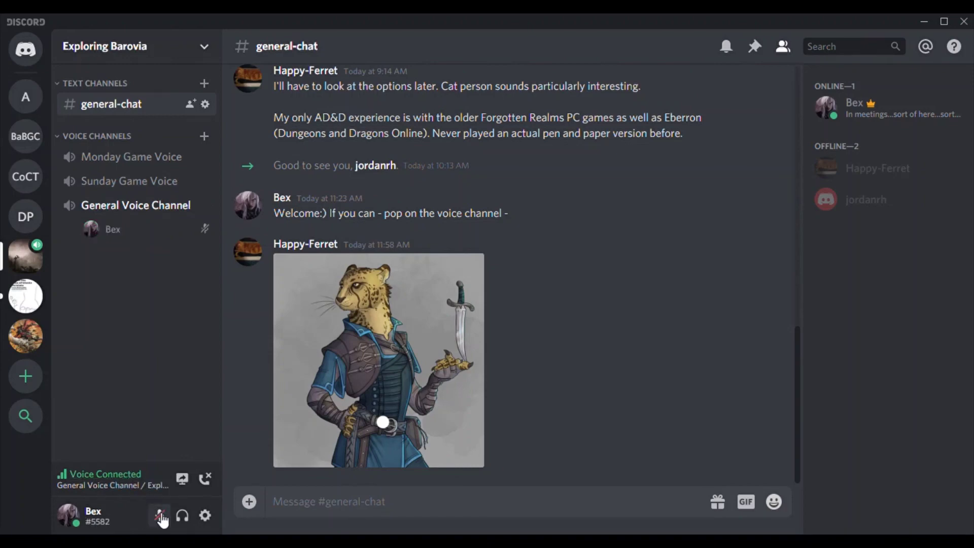
pyautogui.click(160, 516)
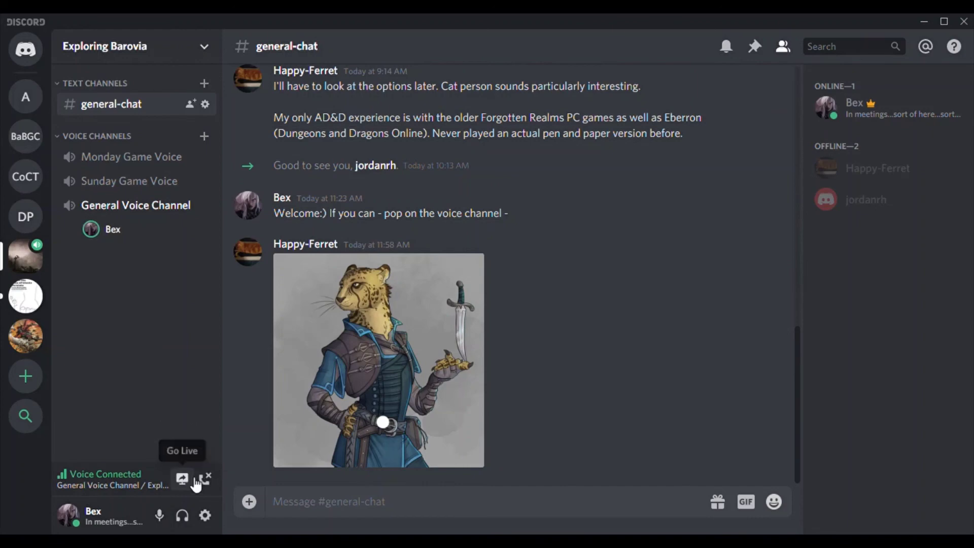